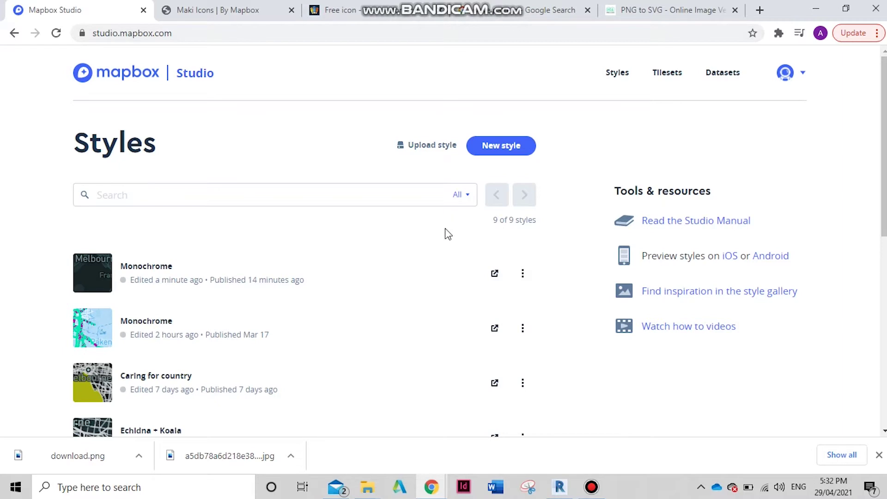
Open the recently edited Monochrome style and frame Port Phillip Bay in the map view.
{"action": "left_click", "coordinate": [143, 266]}
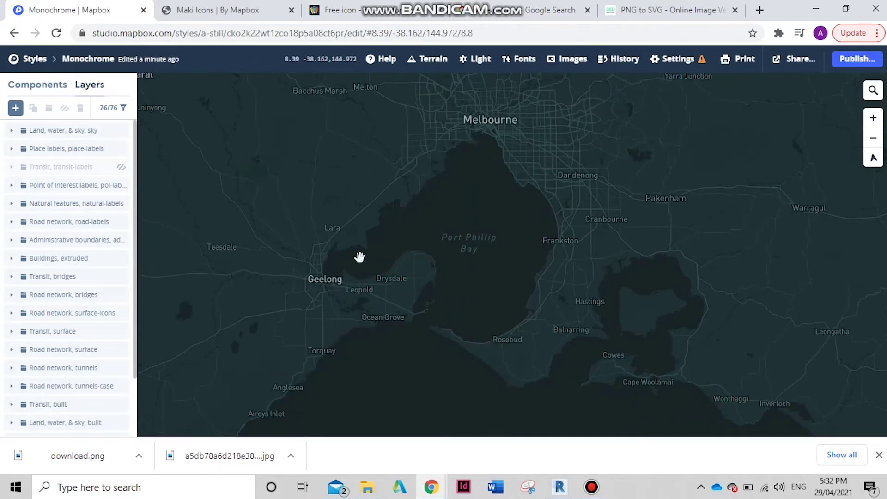
{"action": "left_click_drag", "start_coordinate": [497, 291], "coordinate": [521, 279]}
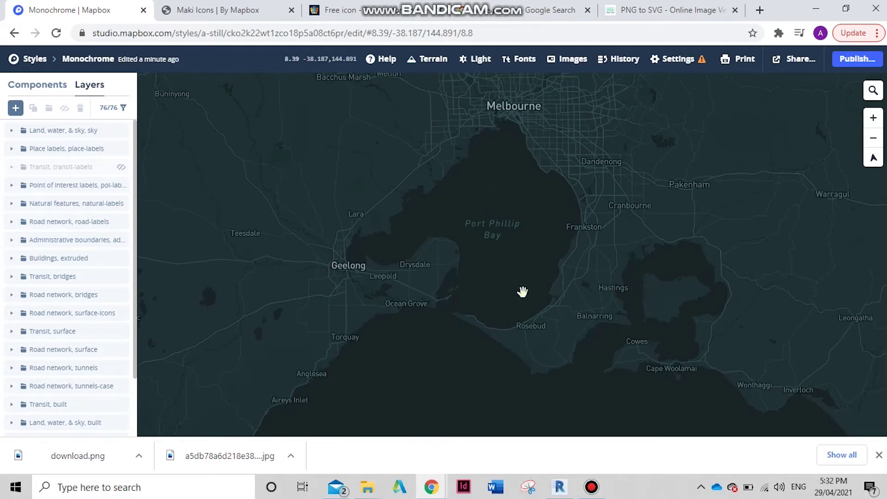
{"action": "left_click_drag", "start_coordinate": [522, 291], "coordinate": [519, 307]}
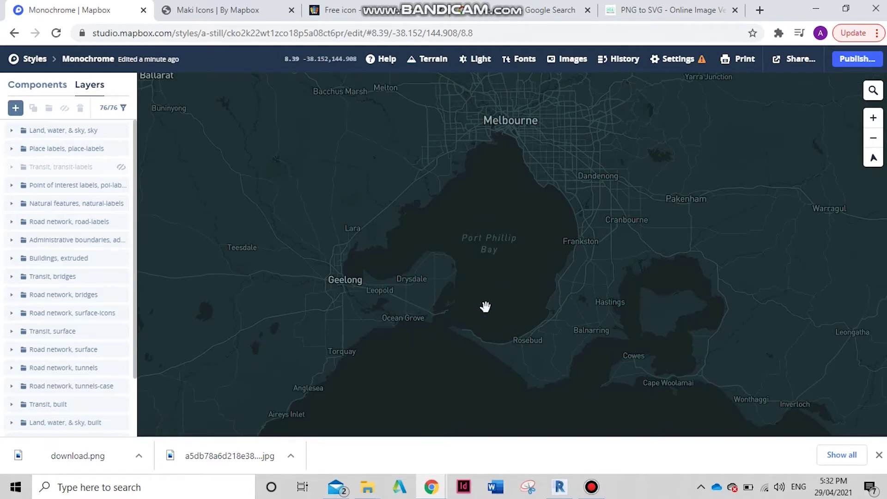
Override the water layer's fill colour to bright cyan, hex 3ac7d4.
{"action": "left_click", "coordinate": [485, 208]}
{"action": "left_click", "coordinate": [444, 264]}
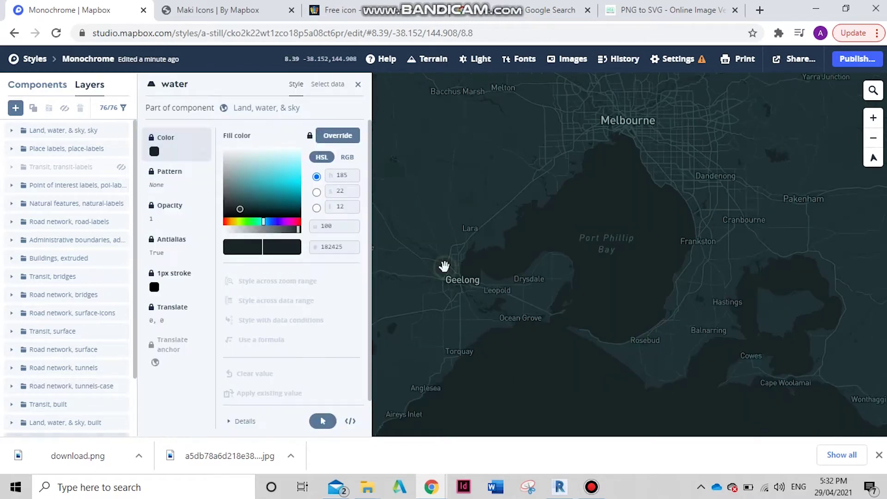
{"action": "left_click", "coordinate": [338, 137]}
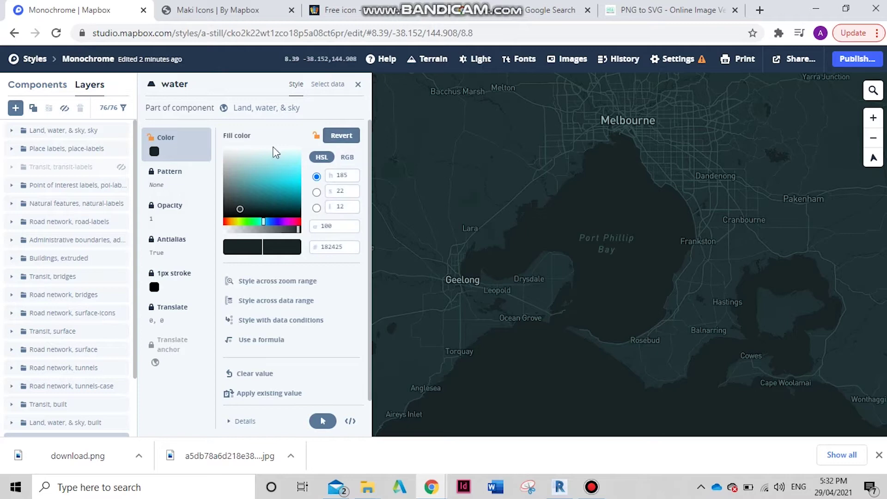
{"action": "left_click_drag", "start_coordinate": [262, 174], "coordinate": [249, 156]}
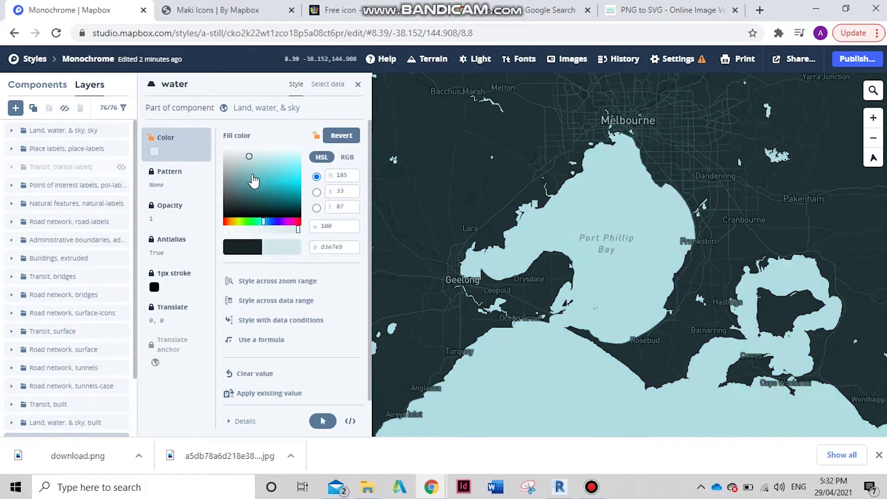
{"action": "left_click", "coordinate": [273, 181]}
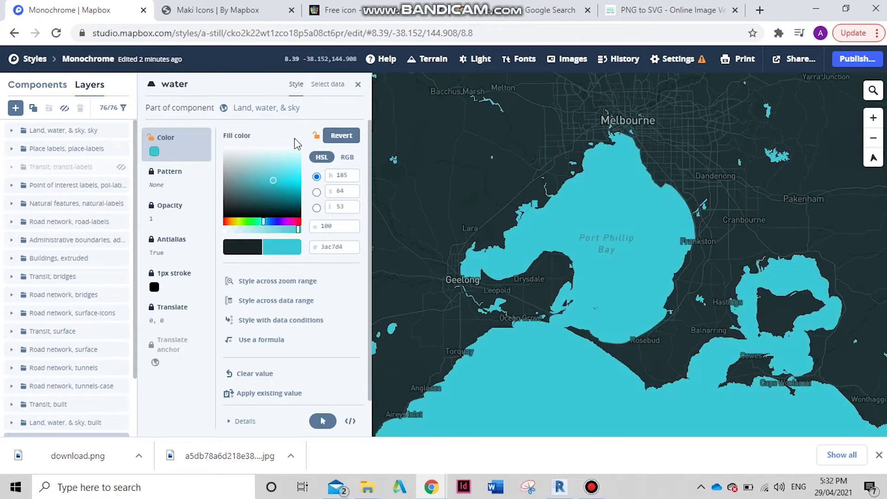
Override the water fill pattern, trying de-s-bahn before settling on my-expressway-2 hexagons.
{"action": "left_click", "coordinate": [171, 179]}
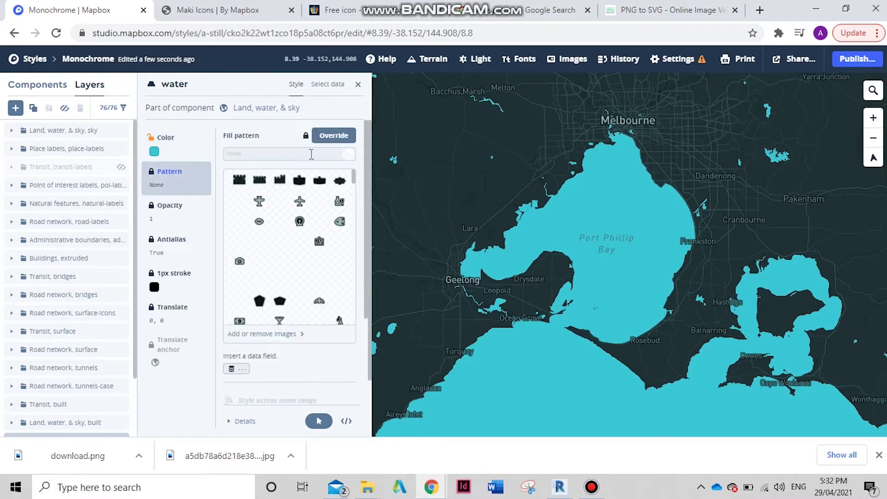
{"action": "left_click", "coordinate": [332, 140]}
{"action": "scroll", "coordinate": [289, 218], "scroll_direction": "down", "scroll_amount": 3}
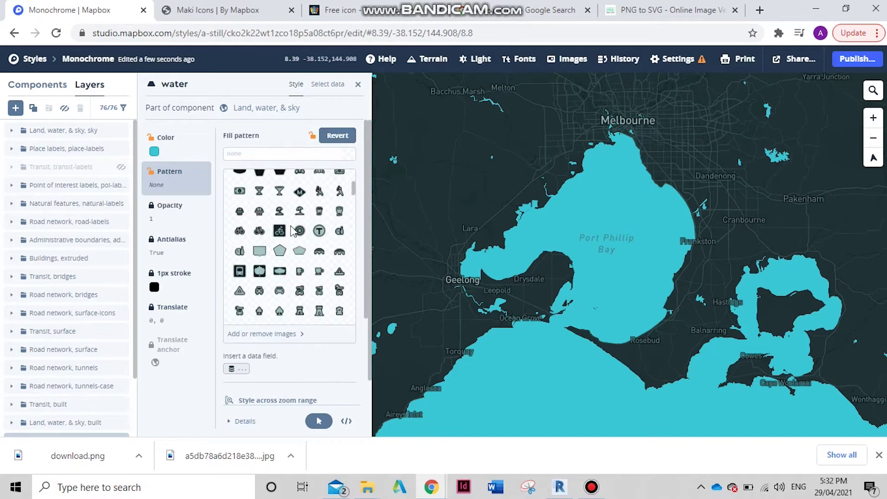
{"action": "scroll", "coordinate": [300, 225], "scroll_direction": "down", "scroll_amount": 5}
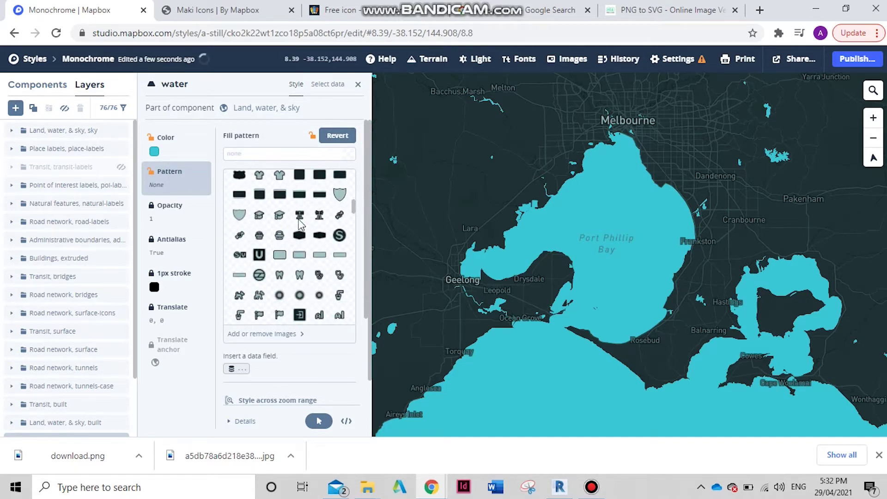
{"action": "scroll", "coordinate": [300, 226], "scroll_direction": "up", "scroll_amount": 3}
{"action": "left_click", "coordinate": [340, 236]}
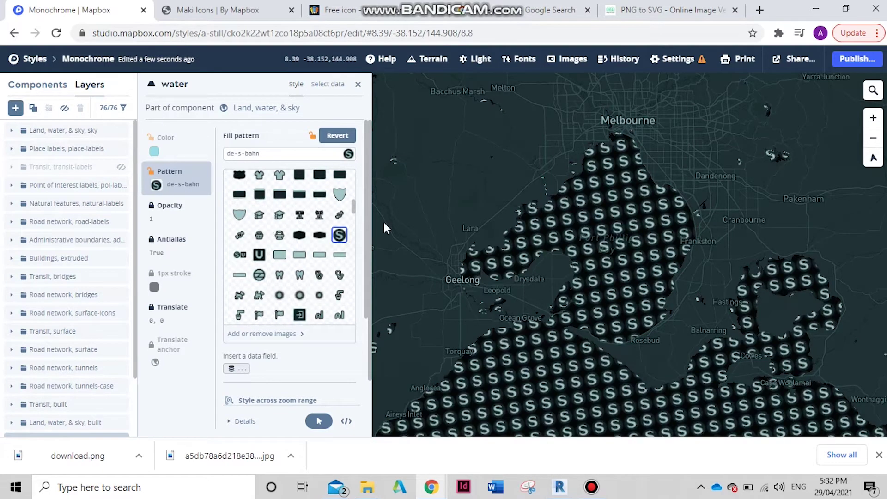
{"action": "scroll", "coordinate": [287, 226], "scroll_direction": "down", "scroll_amount": 5}
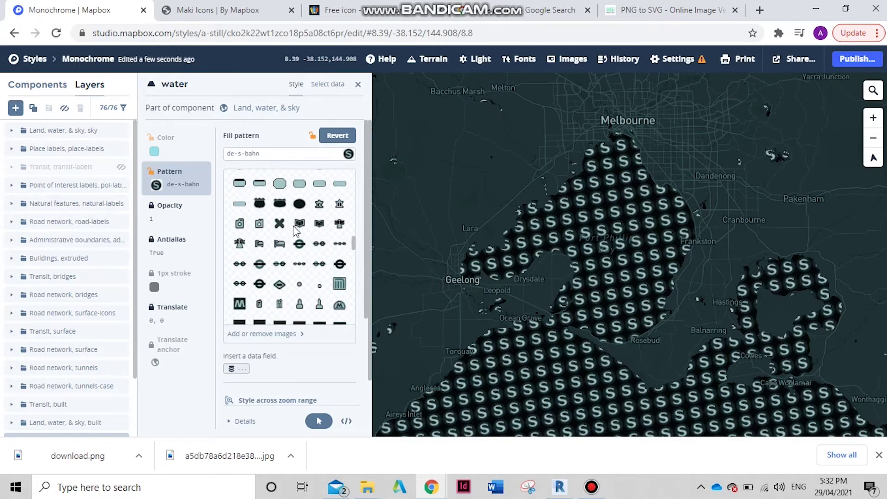
{"action": "scroll", "coordinate": [299, 245], "scroll_direction": "down", "scroll_amount": 4}
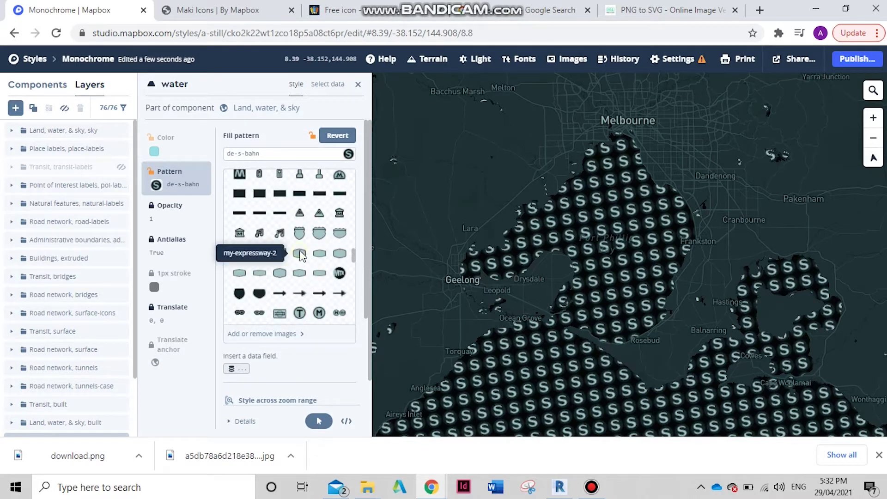
{"action": "left_click", "coordinate": [299, 254]}
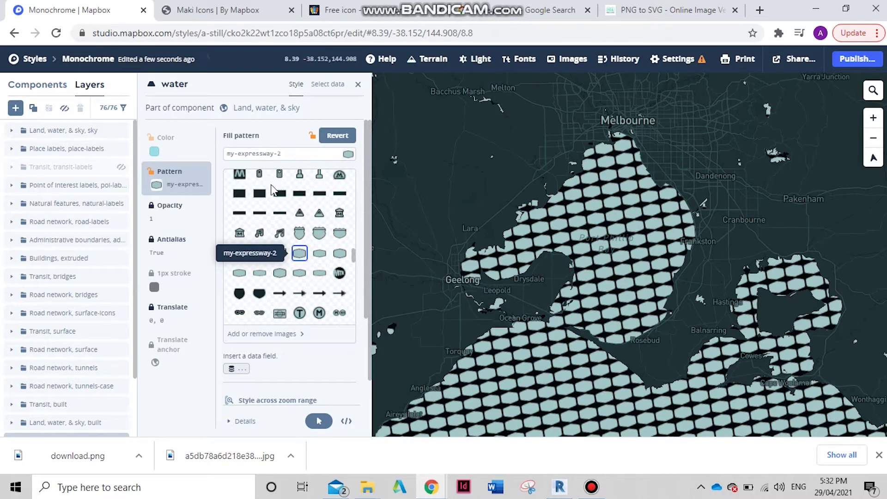
Start a new custom image upload from the style's Custom images collection.
{"action": "left_click", "coordinate": [267, 334]}
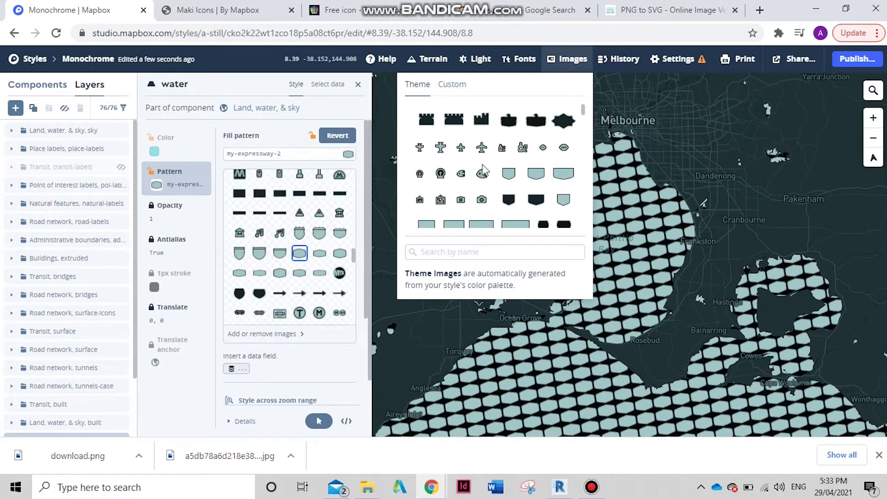
{"action": "left_click", "coordinate": [447, 86]}
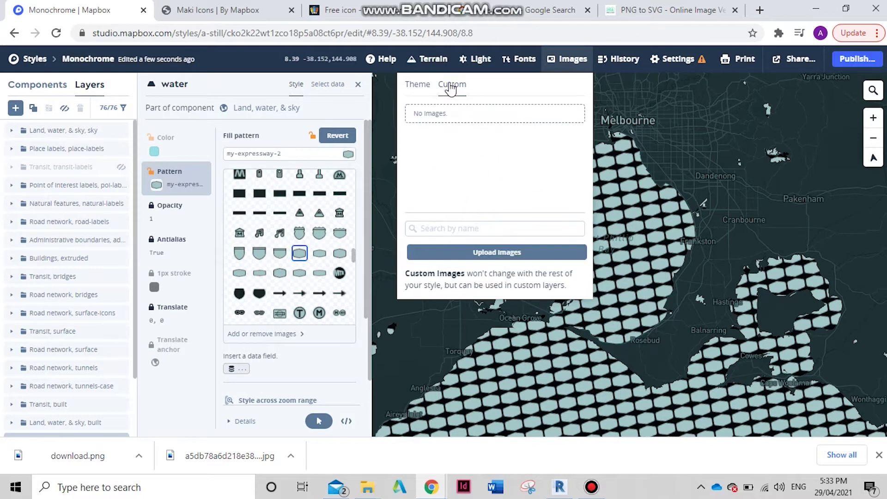
{"action": "left_click", "coordinate": [482, 254]}
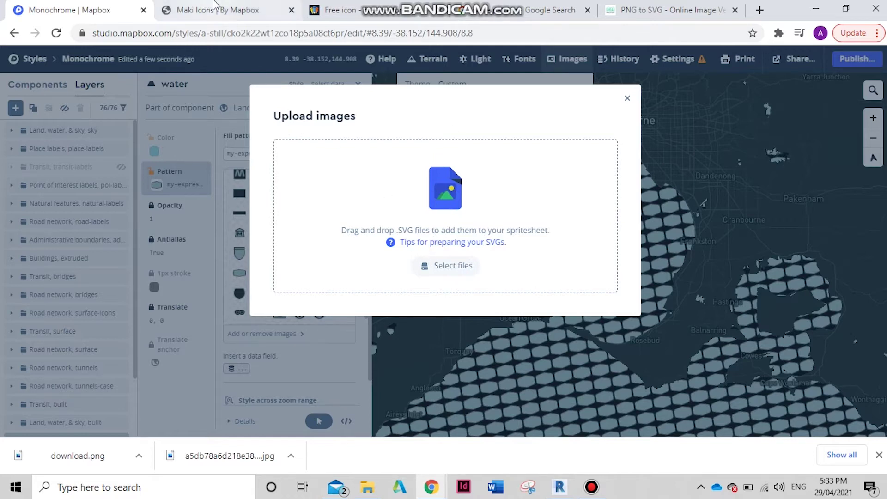
Browse the full list of 374 icons in the Maki Icons editor.
{"action": "left_click", "coordinate": [212, 19]}
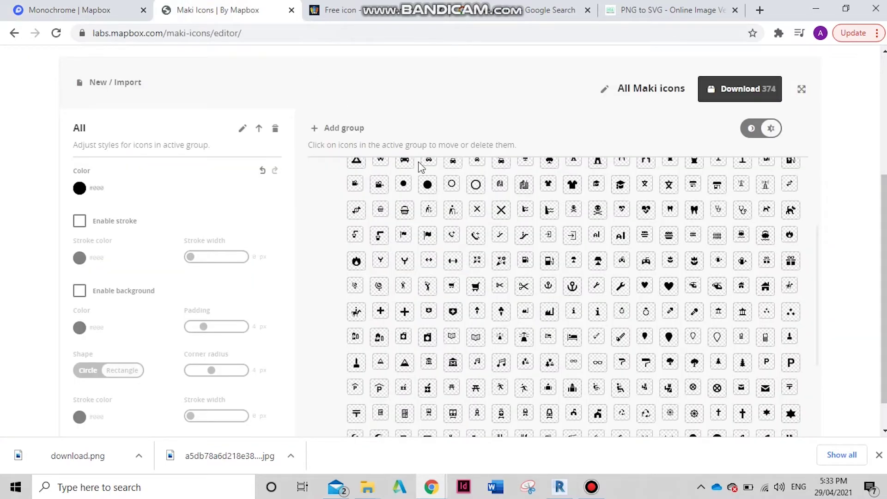
{"action": "scroll", "coordinate": [419, 165], "scroll_direction": "up", "scroll_amount": 3}
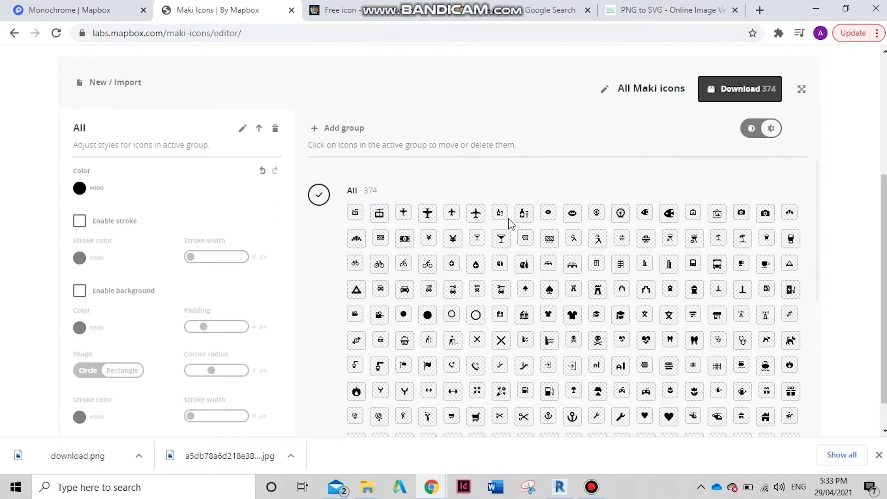
{"action": "scroll", "coordinate": [508, 218], "scroll_direction": "down", "scroll_amount": 10}
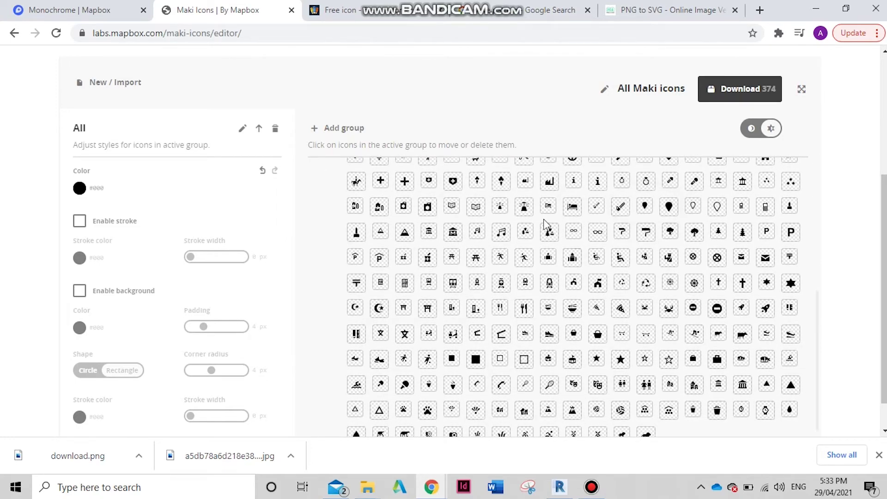
Scroll through the freeicons.io search results for water icons.
{"action": "left_click", "coordinate": [351, 17]}
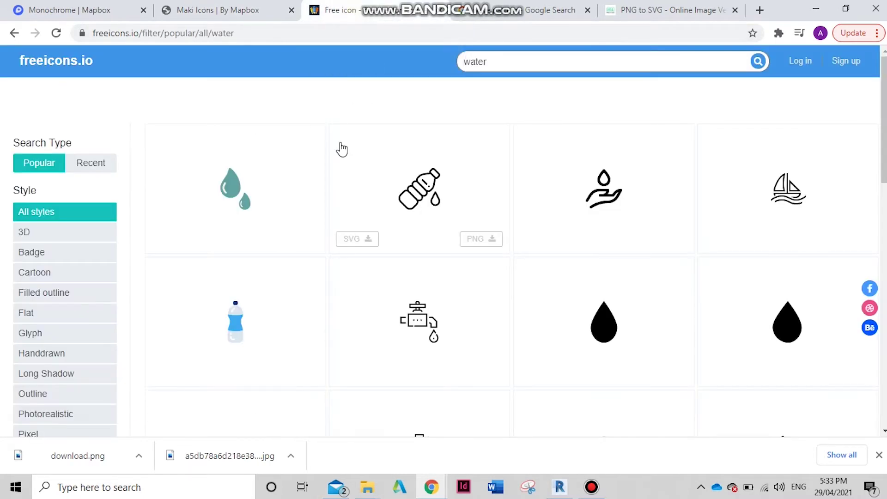
{"action": "scroll", "coordinate": [486, 193], "scroll_direction": "down", "scroll_amount": 1}
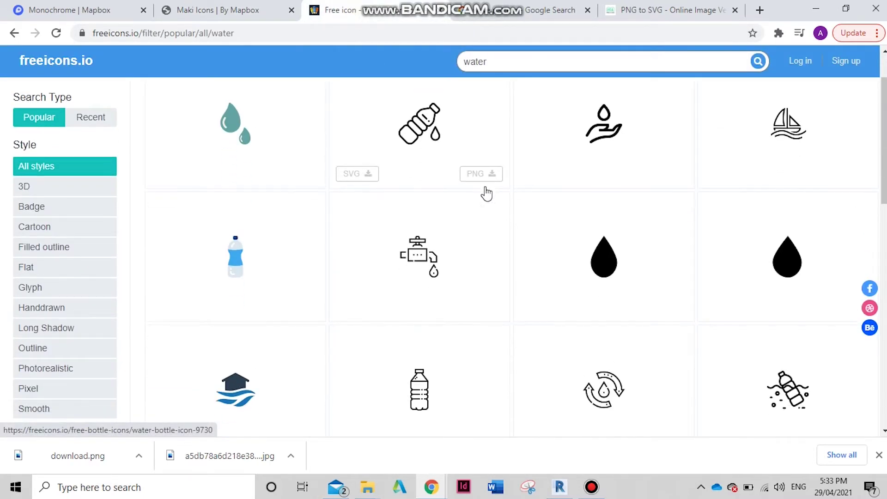
{"action": "scroll", "coordinate": [486, 193], "scroll_direction": "down", "scroll_amount": 5}
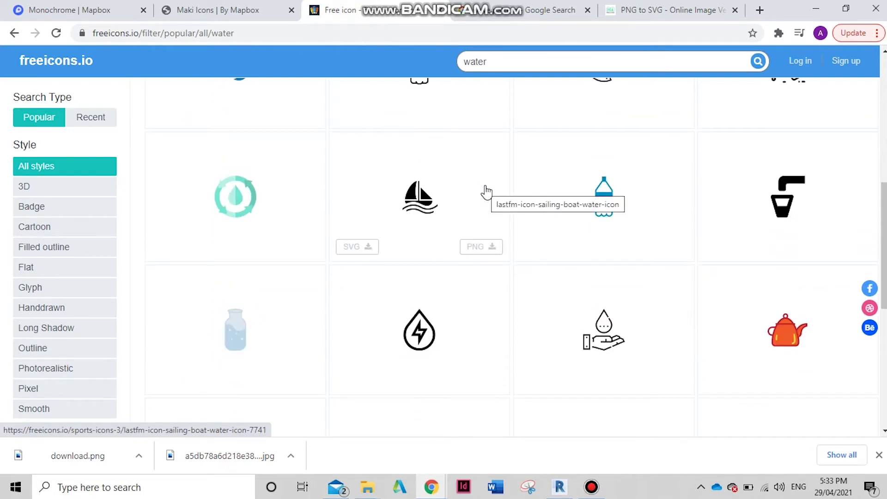
{"action": "scroll", "coordinate": [486, 193], "scroll_direction": "down", "scroll_amount": 2}
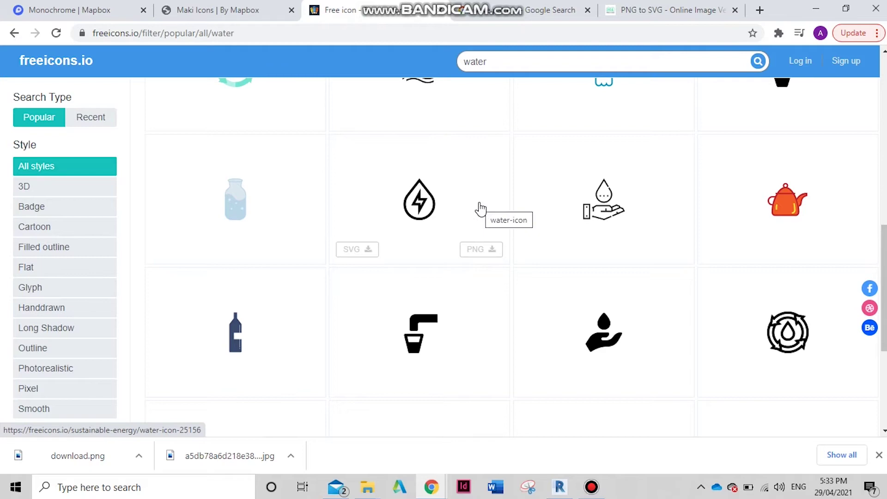
Save the teal wave pattern image from Google Images into the Asset folder, then bring Downloads forward.
{"action": "left_click", "coordinate": [494, 5]}
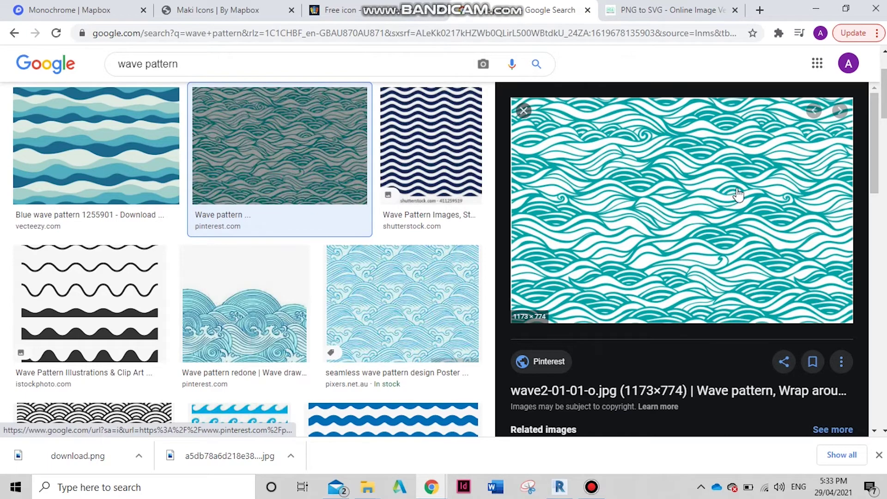
{"action": "right_click", "coordinate": [695, 185]}
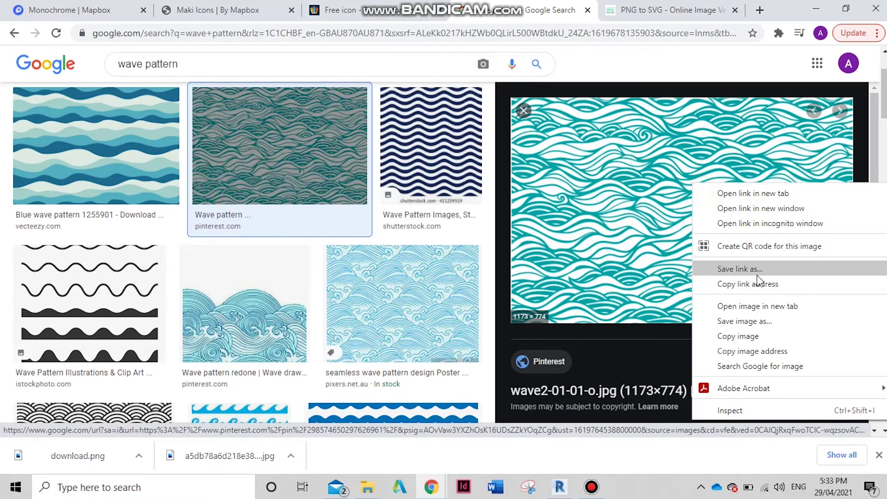
{"action": "left_click", "coordinate": [751, 326]}
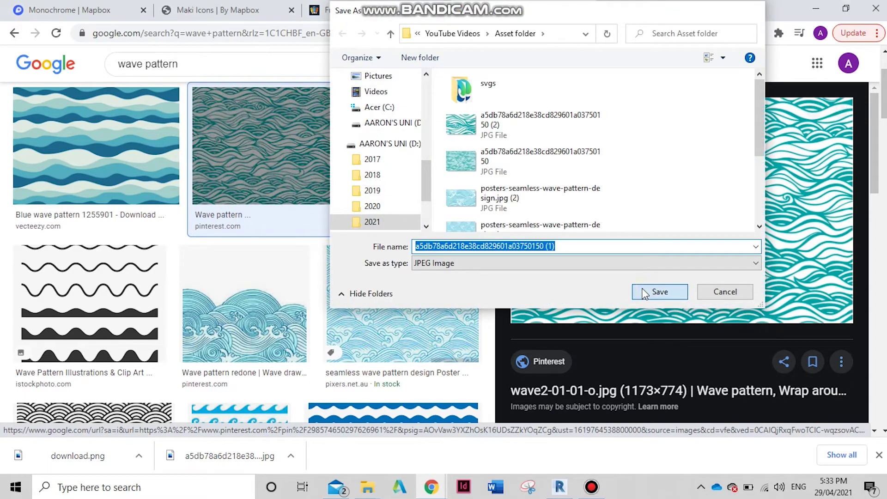
{"action": "left_click", "coordinate": [659, 291]}
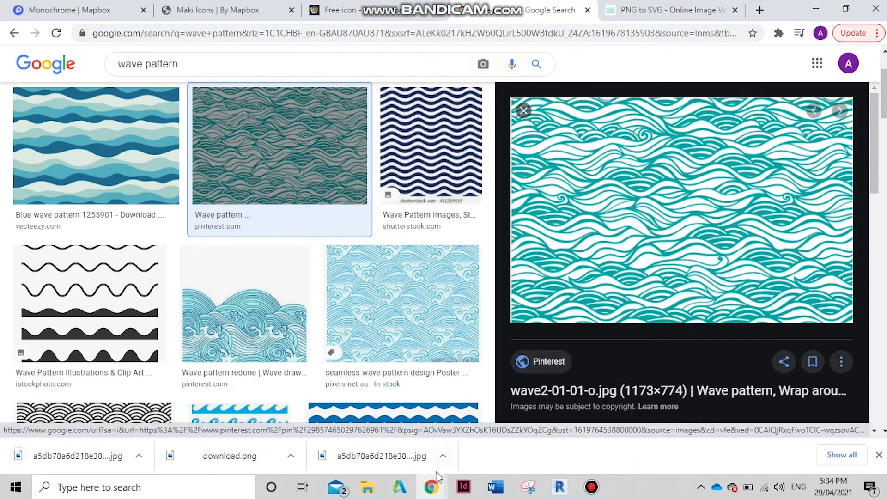
{"action": "mouse_move", "coordinate": [367, 487]}
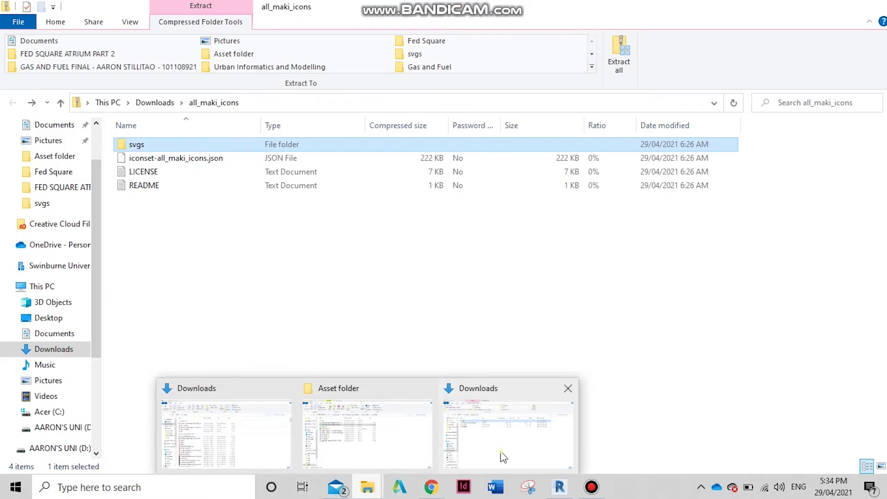
{"action": "left_click", "coordinate": [504, 457]}
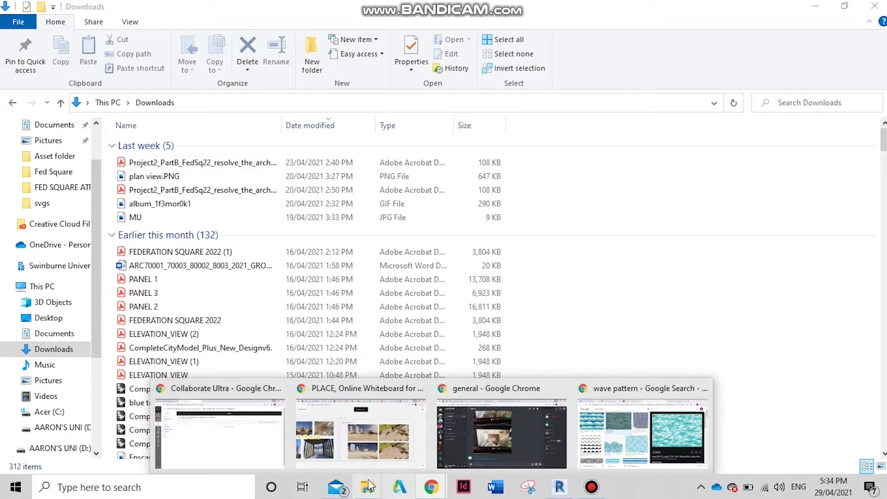
Crop the wave image to its central swirl and save it as wave pattern (4).jpg.
{"action": "mouse_move", "coordinate": [368, 486]}
{"action": "left_click", "coordinate": [382, 439]}
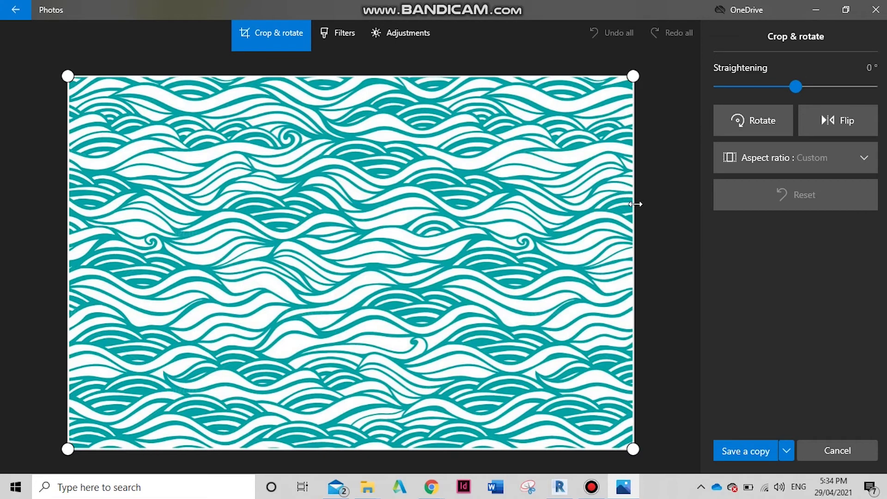
{"action": "left_click_drag", "start_coordinate": [636, 202], "coordinate": [384, 159]}
{"action": "left_click_drag", "start_coordinate": [337, 447], "coordinate": [340, 234]}
{"action": "left_click_drag", "start_coordinate": [23, 226], "coordinate": [287, 263]}
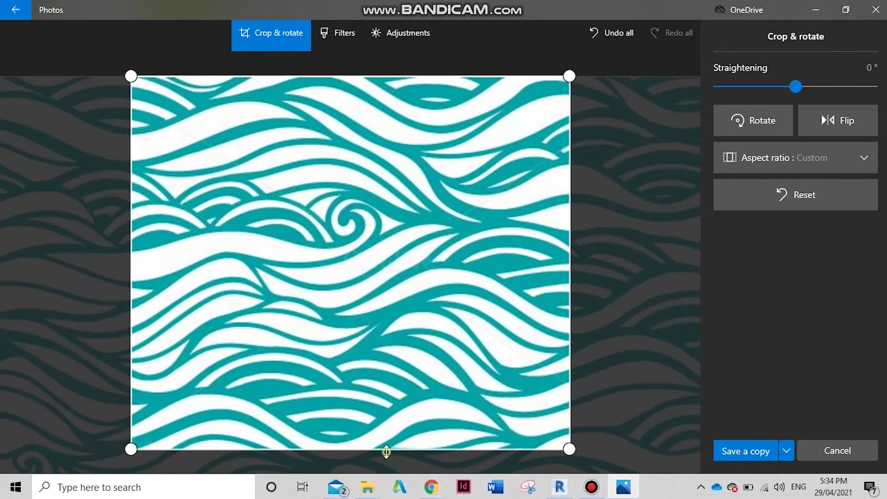
{"action": "left_click_drag", "start_coordinate": [386, 451], "coordinate": [393, 316]}
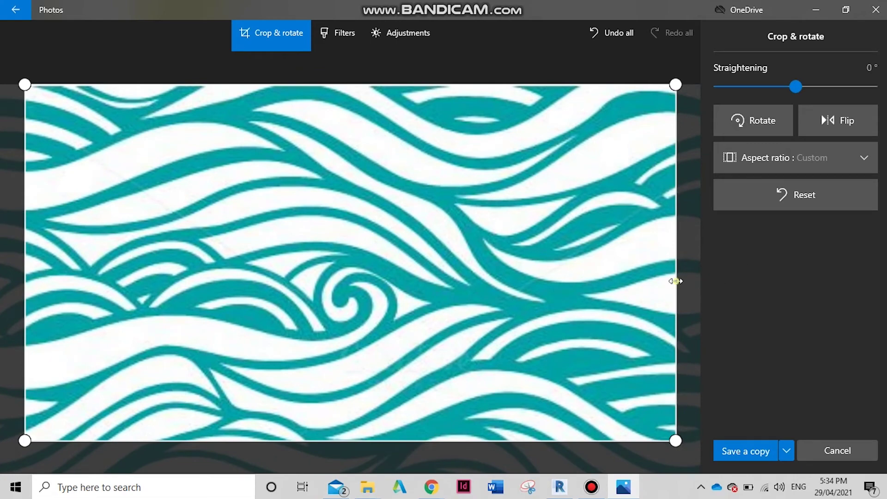
{"action": "left_click_drag", "start_coordinate": [675, 280], "coordinate": [512, 279]}
{"action": "left_click_drag", "start_coordinate": [459, 75], "coordinate": [451, 139]}
{"action": "left_click_drag", "start_coordinate": [35, 249], "coordinate": [98, 250]}
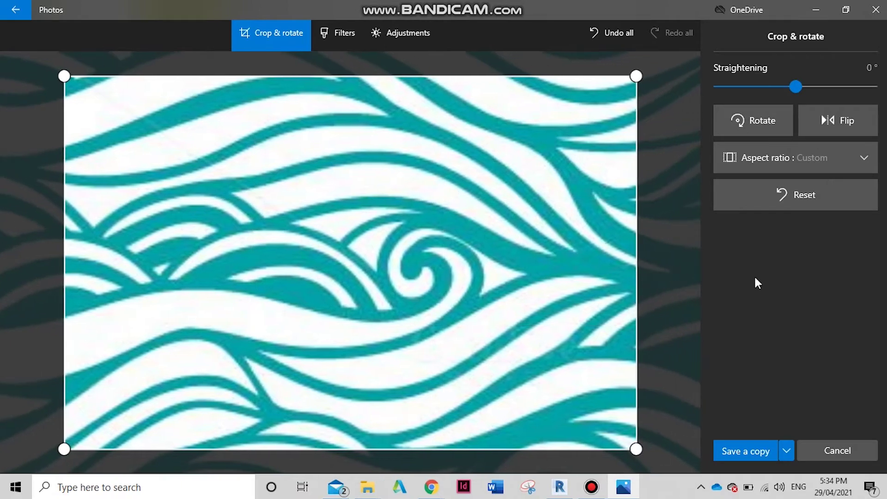
{"action": "left_click", "coordinate": [750, 452]}
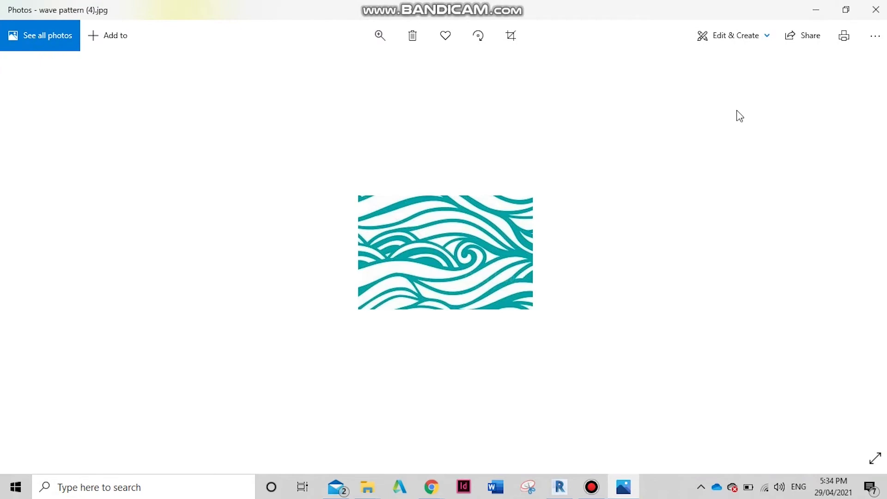
Close Photos and move to the pngtosvg.com converter in the browser.
{"action": "left_click", "coordinate": [874, 7]}
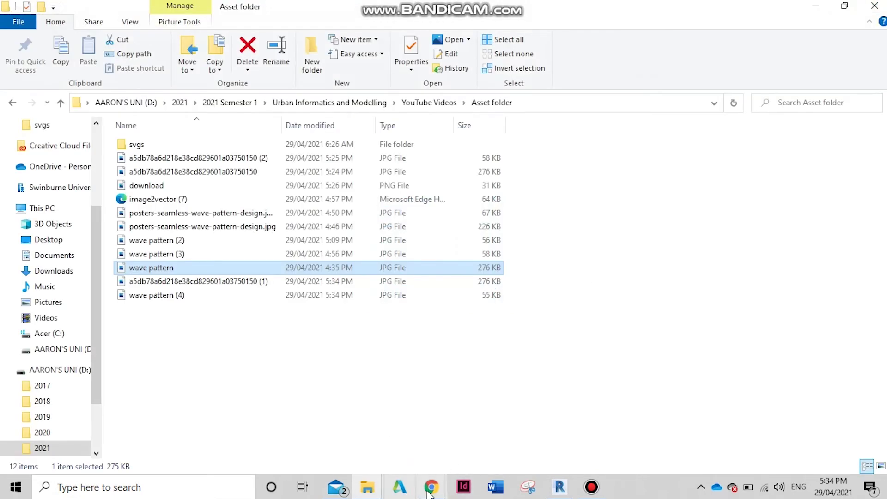
{"action": "mouse_move", "coordinate": [431, 486]}
{"action": "left_click", "coordinate": [614, 427]}
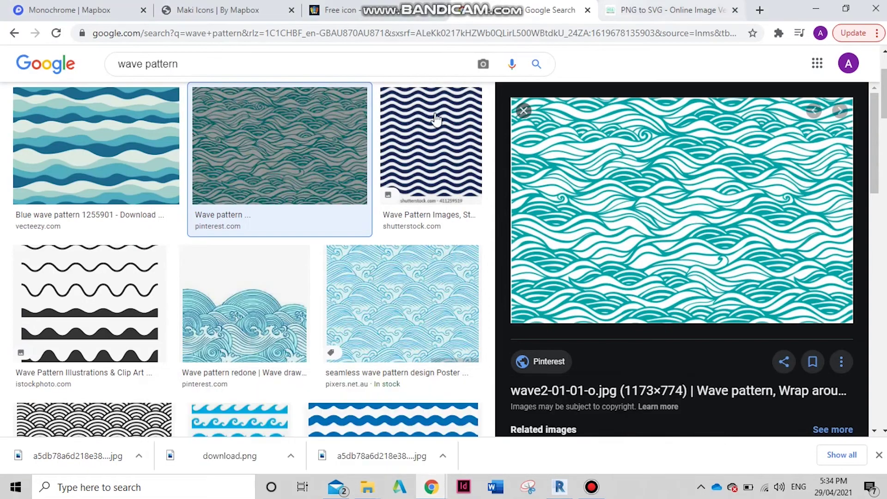
{"action": "left_click", "coordinate": [670, 10]}
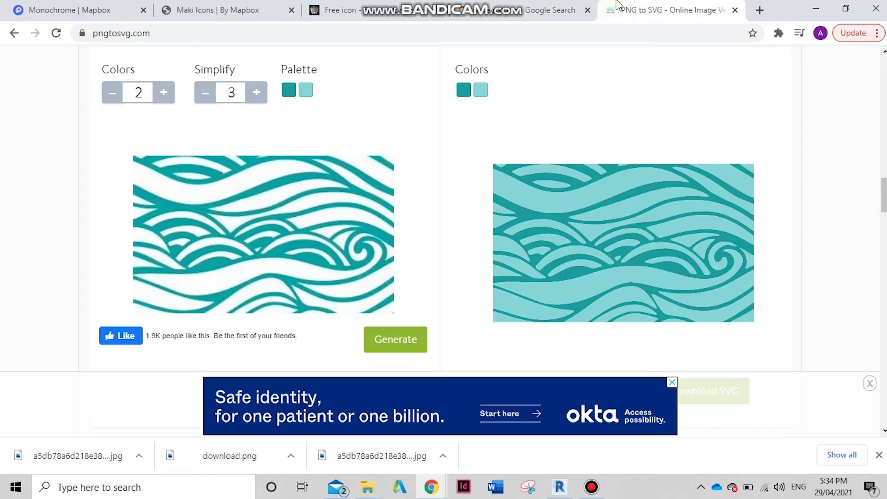
{"action": "scroll", "coordinate": [431, 274], "scroll_direction": "up", "scroll_amount": 5}
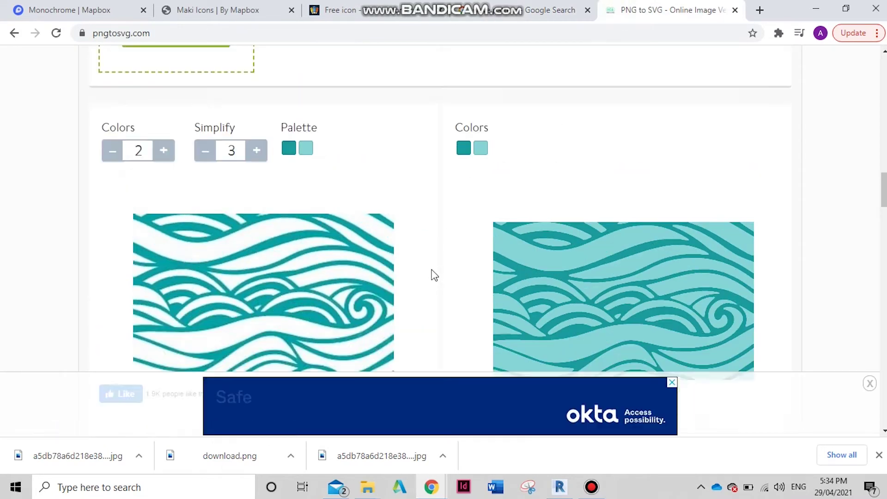
{"action": "scroll", "coordinate": [462, 185], "scroll_direction": "down", "scroll_amount": 5}
{"action": "scroll", "coordinate": [460, 152], "scroll_direction": "up", "scroll_amount": 3}
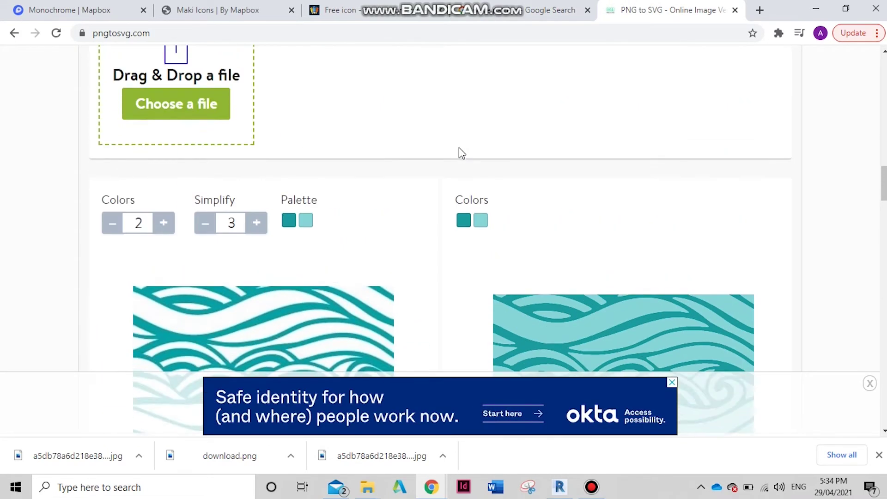
{"action": "scroll", "coordinate": [459, 152], "scroll_direction": "down", "scroll_amount": 3}
{"action": "scroll", "coordinate": [459, 148], "scroll_direction": "up", "scroll_amount": 3}
Load a saved wave image into the converter and regenerate its SVG preview.
{"action": "left_click", "coordinate": [187, 167]}
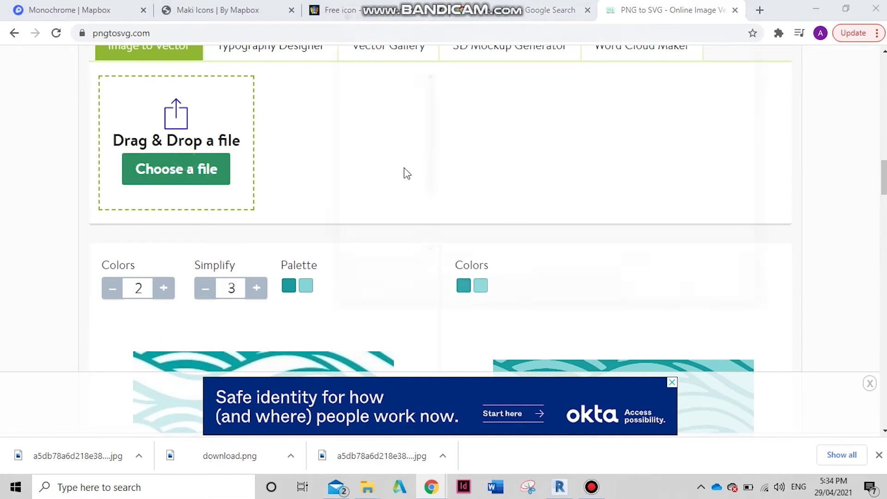
{"action": "scroll", "coordinate": [491, 140], "scroll_direction": "down", "scroll_amount": 2}
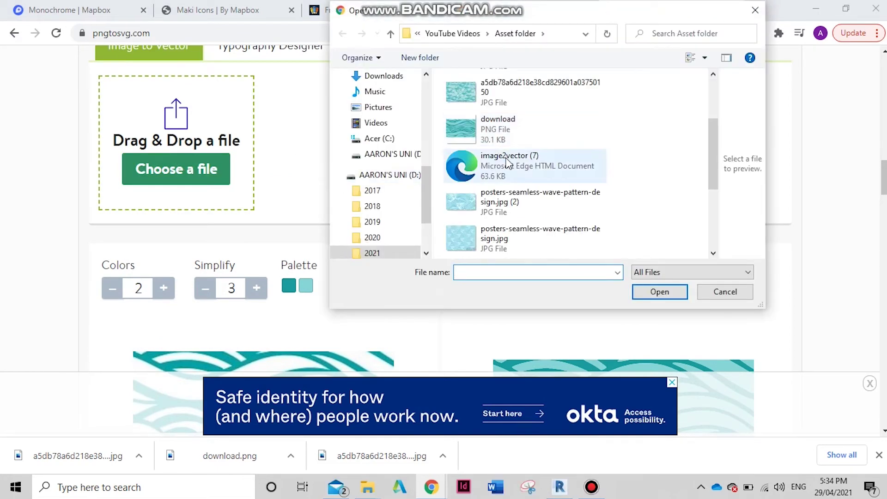
{"action": "scroll", "coordinate": [508, 163], "scroll_direction": "up", "scroll_amount": 2}
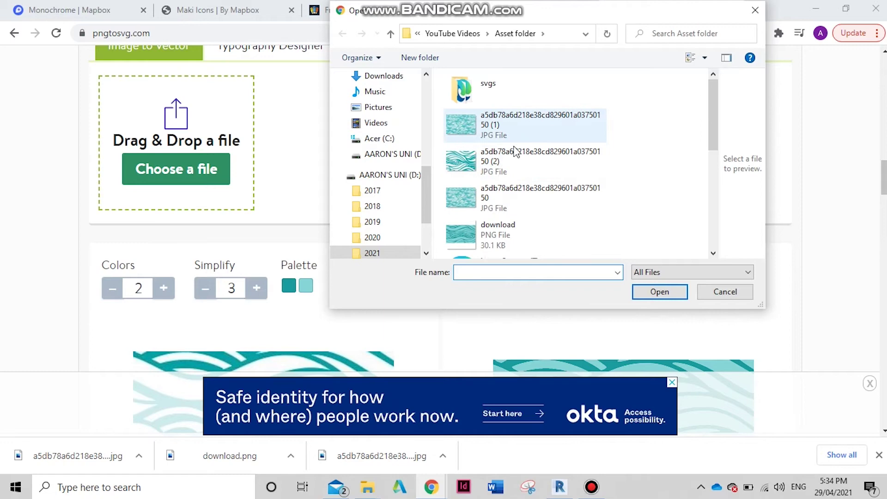
{"action": "scroll", "coordinate": [508, 157], "scroll_direction": "down", "scroll_amount": 2}
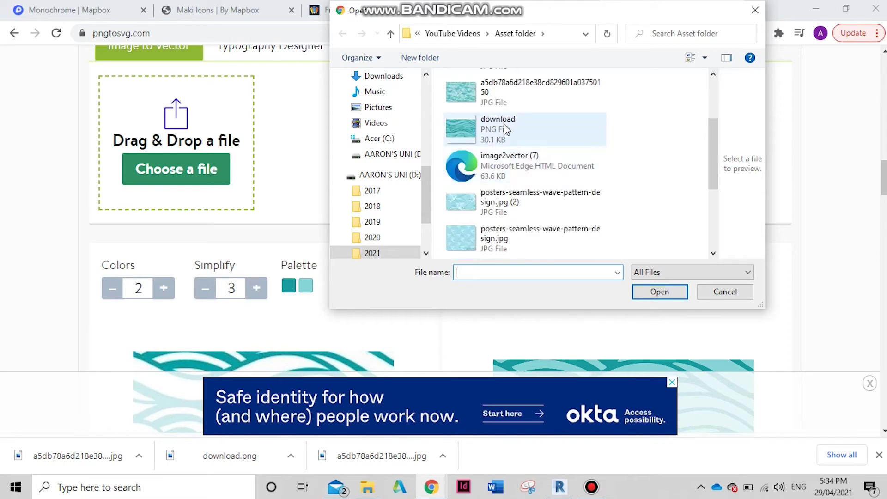
{"action": "scroll", "coordinate": [502, 146], "scroll_direction": "up", "scroll_amount": 2}
{"action": "double_click", "coordinate": [501, 154]}
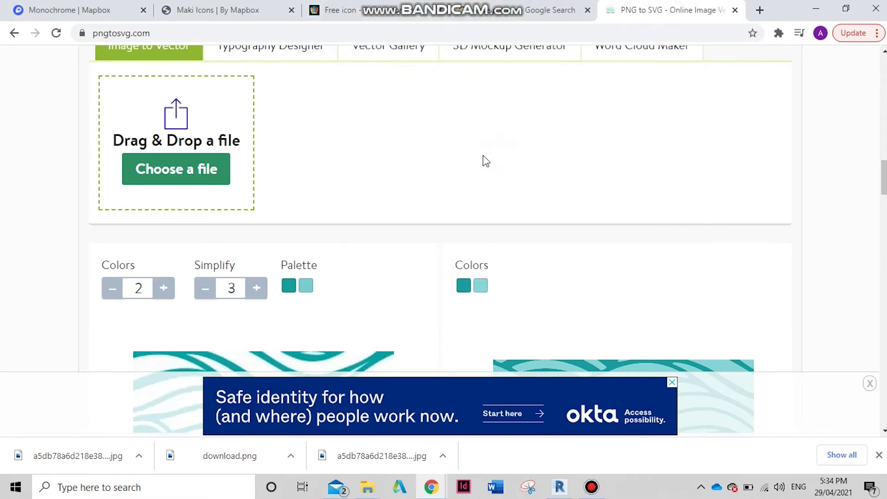
{"action": "scroll", "coordinate": [468, 172], "scroll_direction": "down", "scroll_amount": 5}
{"action": "left_click", "coordinate": [388, 223]}
Try Simplify level 4, then set it back to 3.
{"action": "scroll", "coordinate": [256, 162], "scroll_direction": "up", "scroll_amount": 4}
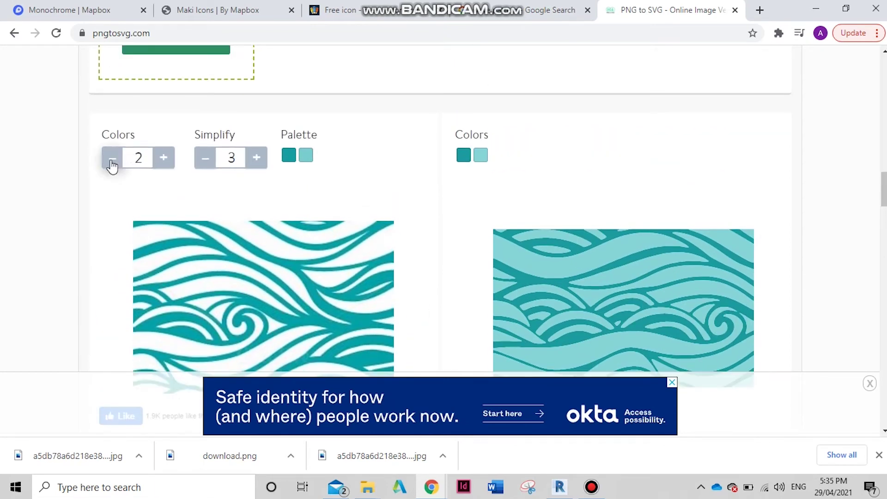
{"action": "left_click", "coordinate": [256, 157]}
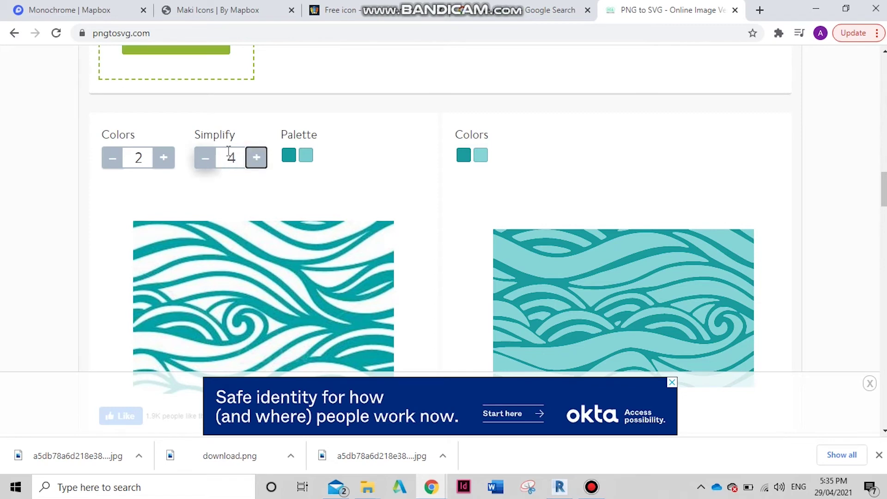
{"action": "scroll", "coordinate": [258, 127], "scroll_direction": "down", "scroll_amount": 2}
{"action": "scroll", "coordinate": [236, 125], "scroll_direction": "up", "scroll_amount": 1}
{"action": "left_click", "coordinate": [205, 92]}
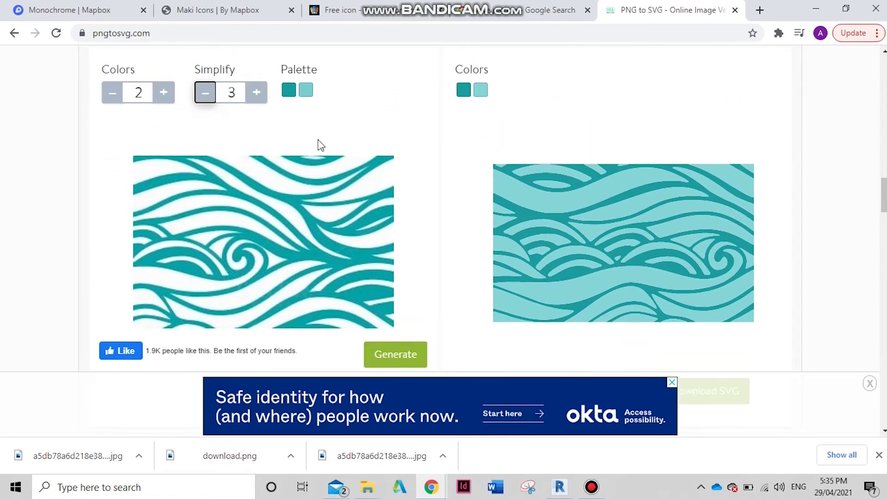
Generate the two-colour SVG and download it as image2vector.svg.
{"action": "scroll", "coordinate": [317, 139], "scroll_direction": "down", "scroll_amount": 1}
{"action": "left_click", "coordinate": [390, 289]}
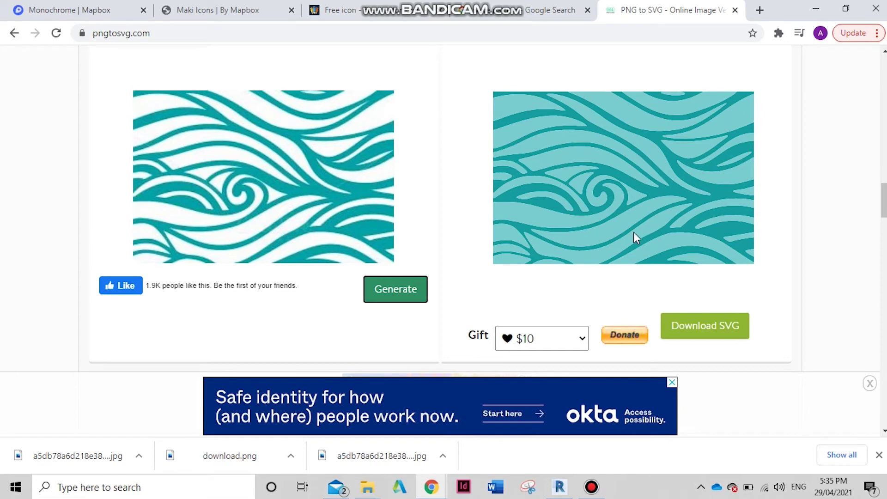
{"action": "left_click", "coordinate": [702, 329]}
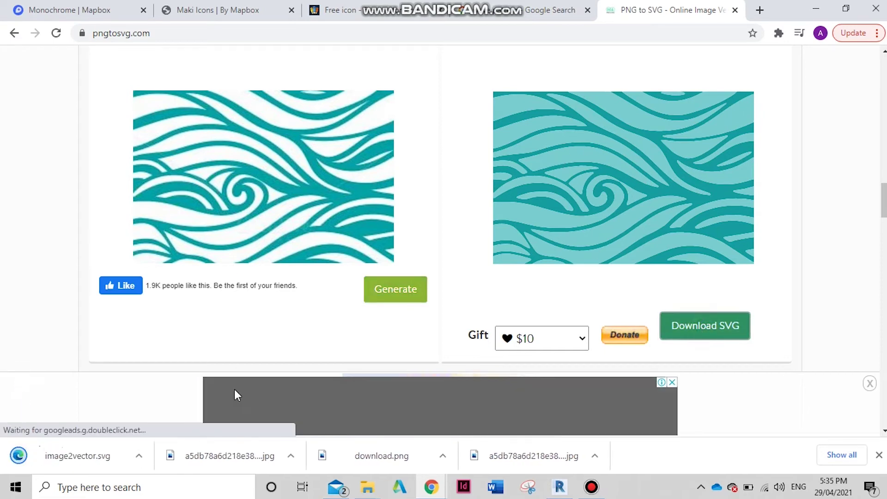
{"action": "left_click", "coordinate": [64, 10]}
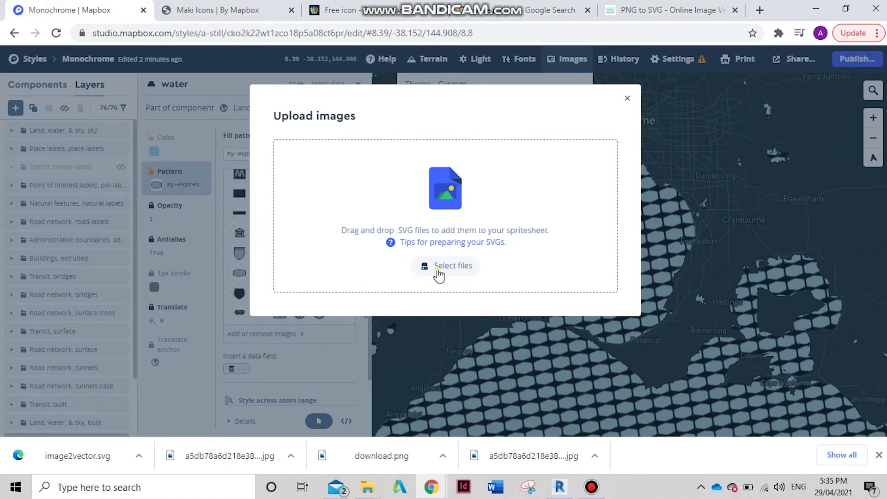
Upload the image2vector (7) SVG file as a custom image in the Monochrome style.
{"action": "left_click", "coordinate": [440, 270]}
{"action": "double_click", "coordinate": [515, 127]}
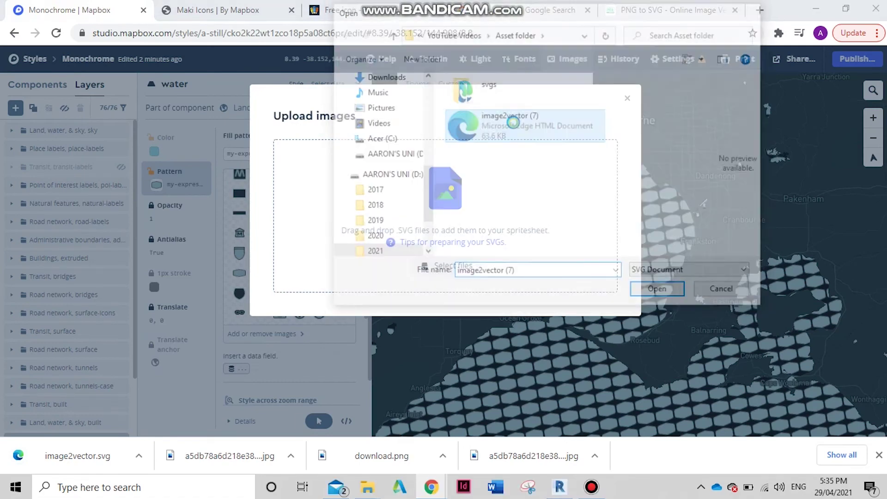
{"action": "left_click", "coordinate": [498, 234]}
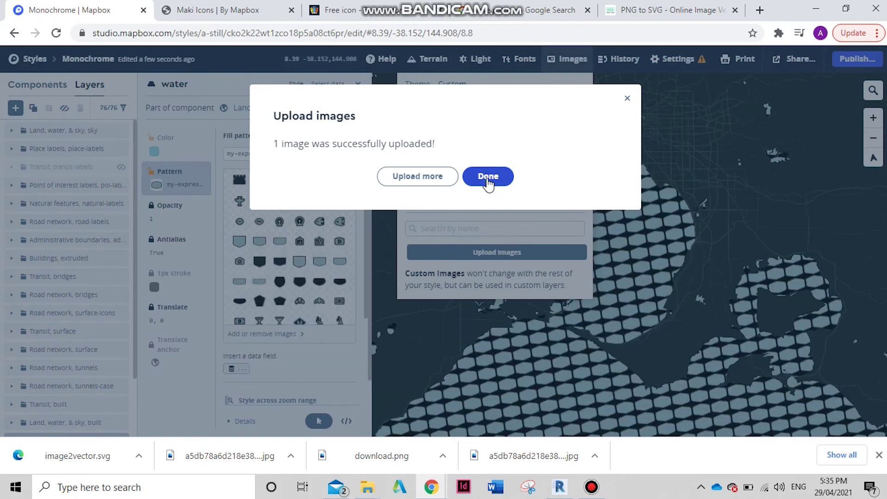
{"action": "left_click", "coordinate": [486, 189]}
Set the water layer's fill pattern to image2vector%20(7) and check the teal waves in the bay.
{"action": "left_click", "coordinate": [514, 158]}
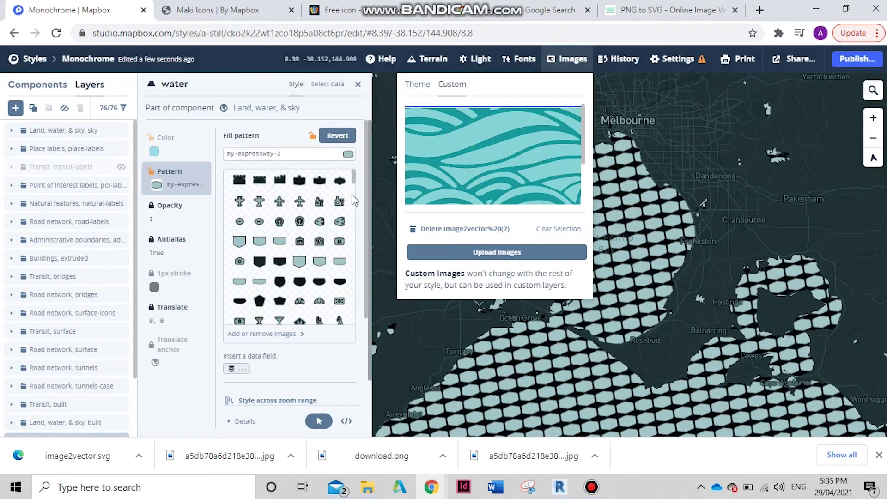
{"action": "scroll", "coordinate": [303, 213], "scroll_direction": "down", "scroll_amount": 10}
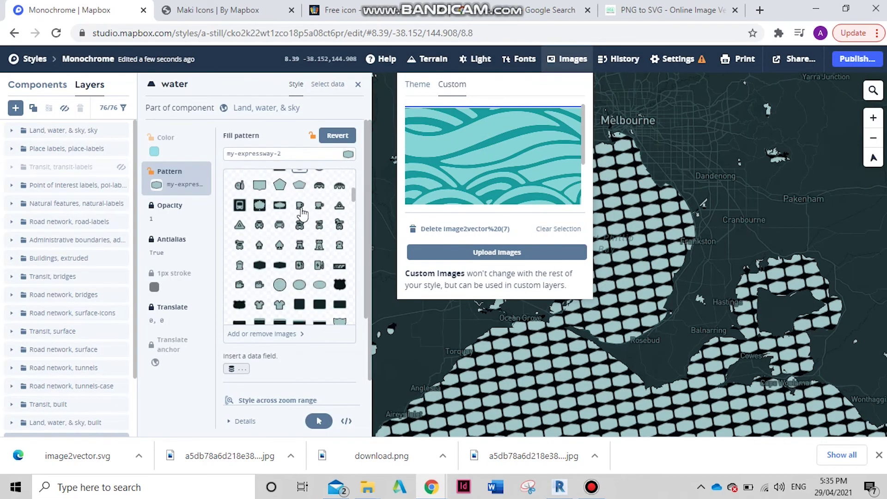
{"action": "scroll", "coordinate": [303, 214], "scroll_direction": "down", "scroll_amount": 3}
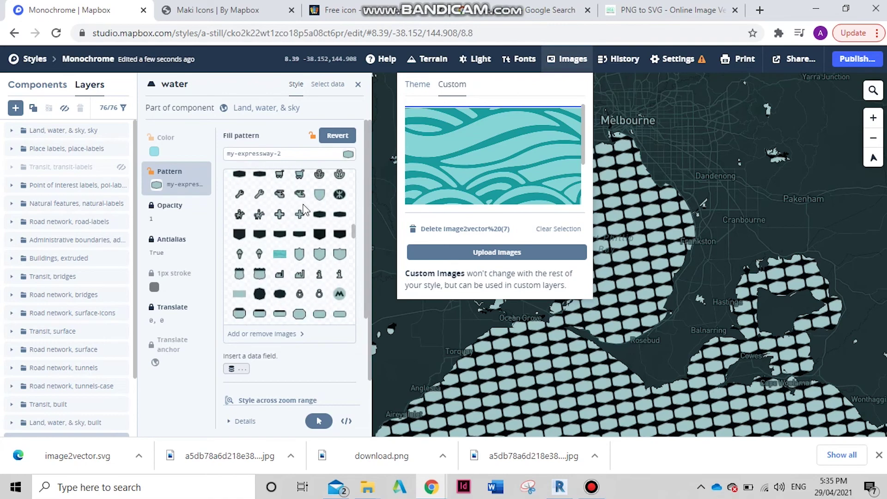
{"action": "left_click", "coordinate": [279, 255]}
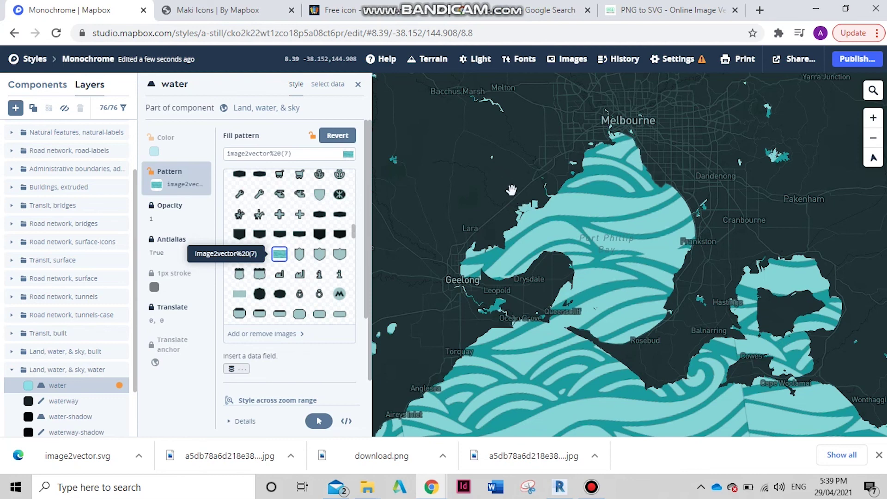
{"action": "left_click_drag", "start_coordinate": [660, 323], "coordinate": [661, 290]}
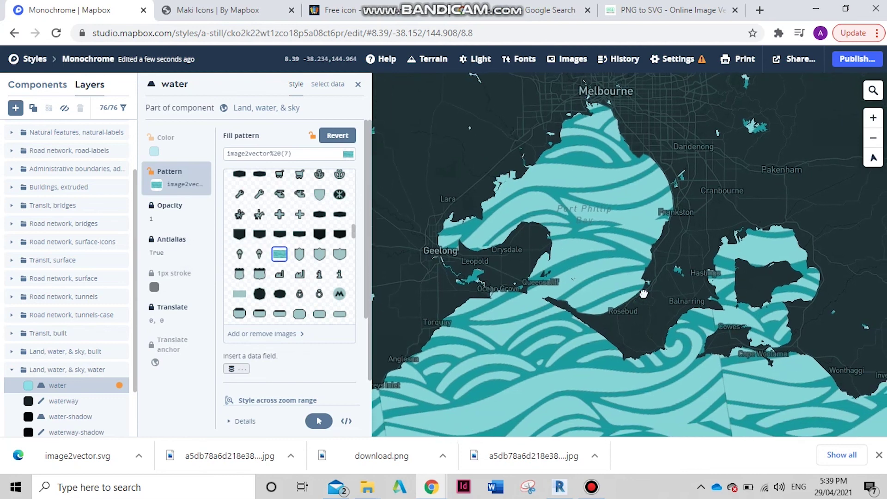